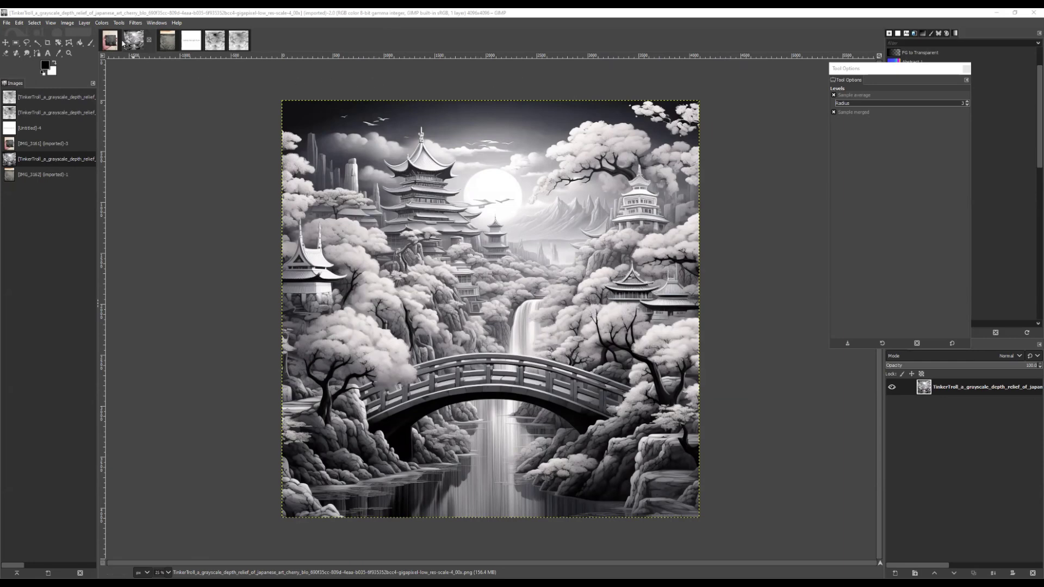
Step: Cycle through the slate photos and both dithered versions, ending on the IMG_3162 close-up
left_click(110, 40)
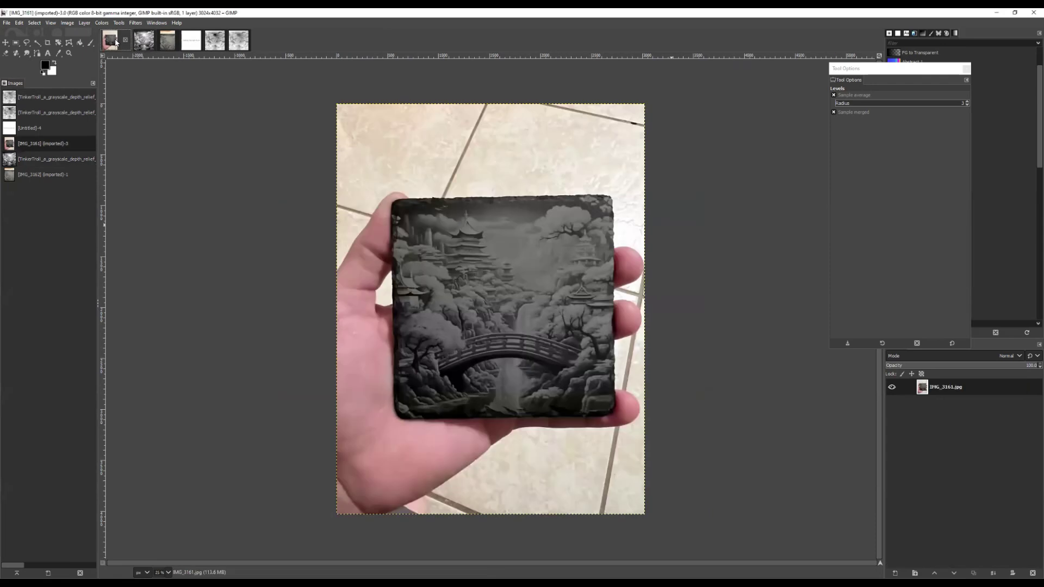
left_click(172, 44)
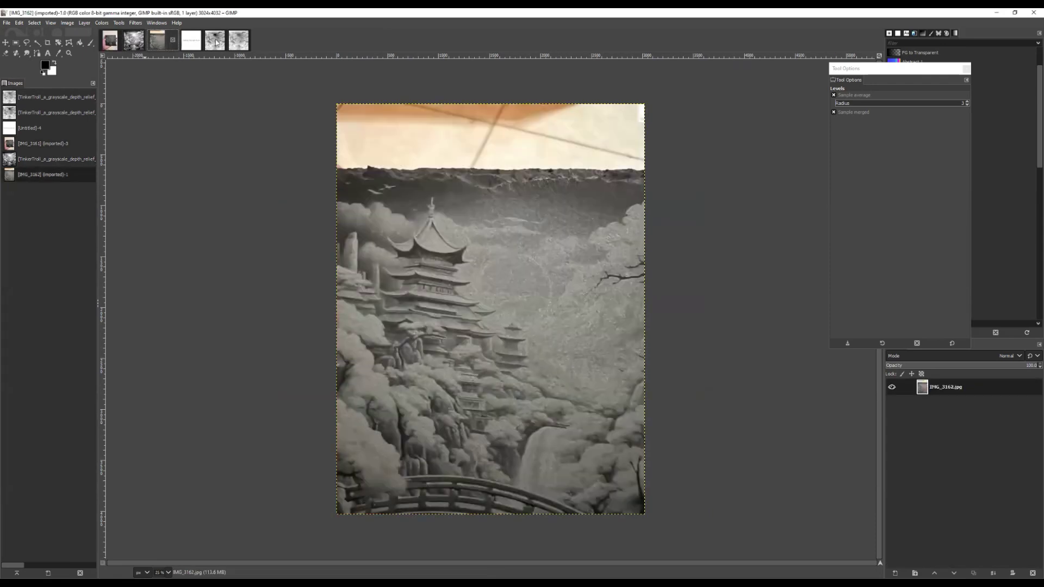
left_click(216, 43)
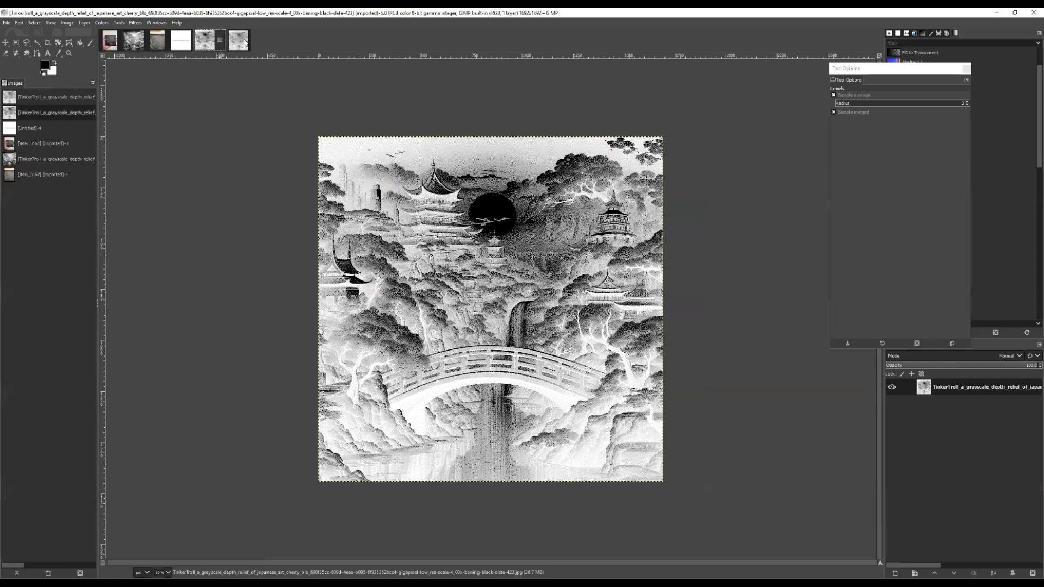
left_click(242, 42)
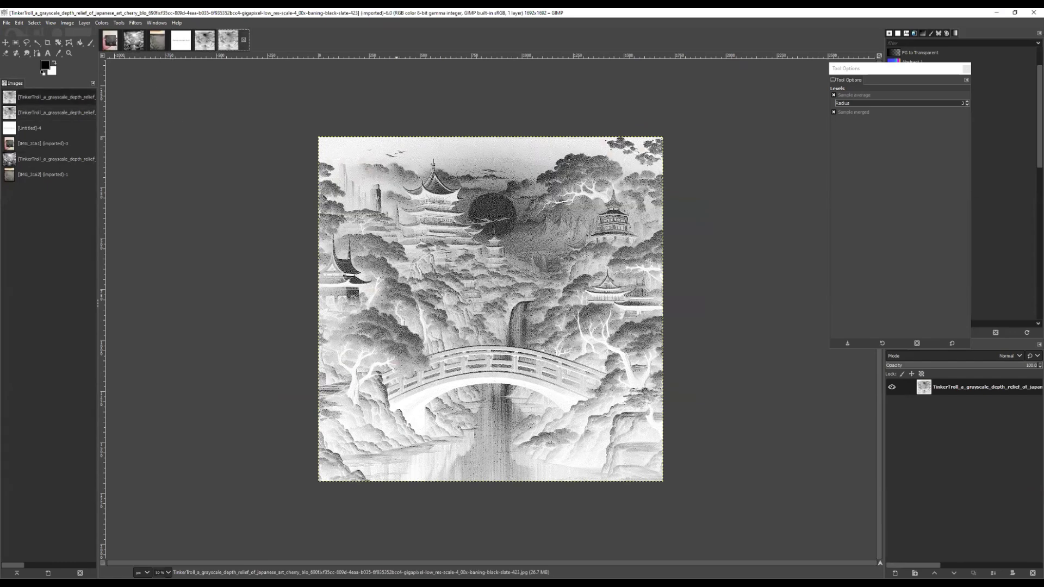
left_click(133, 40)
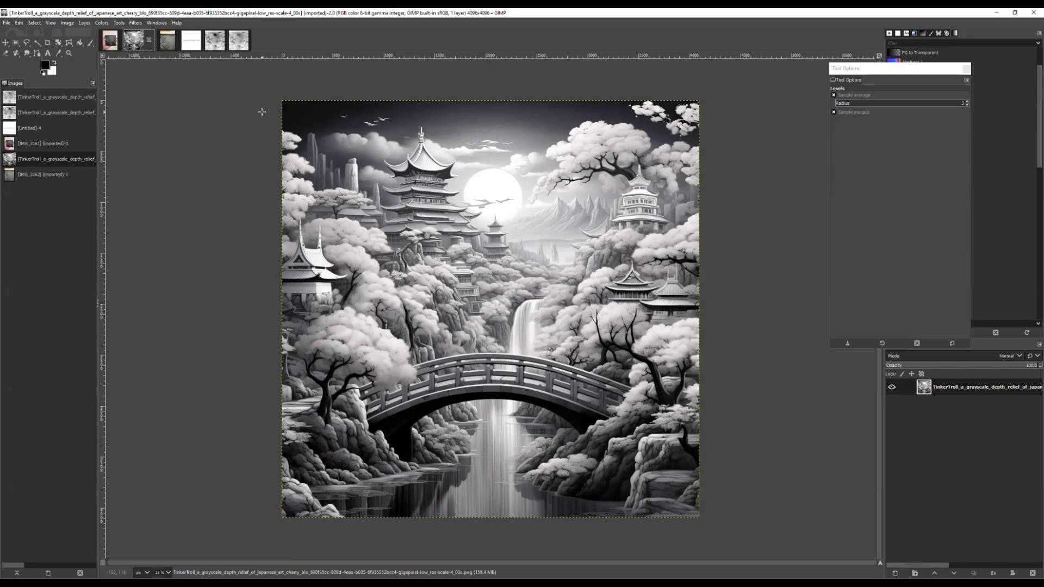
left_click(110, 40)
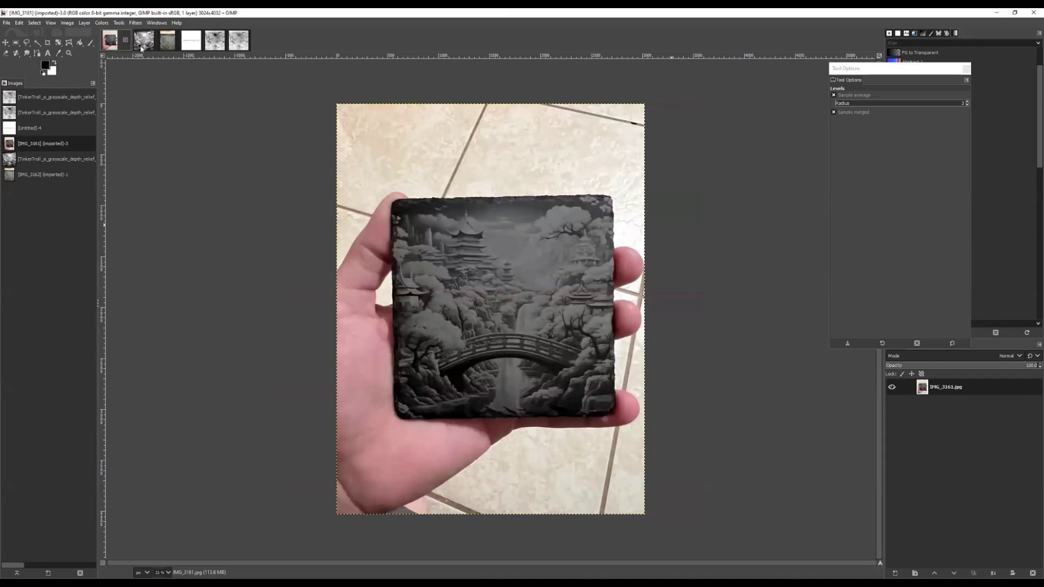
left_click(169, 44)
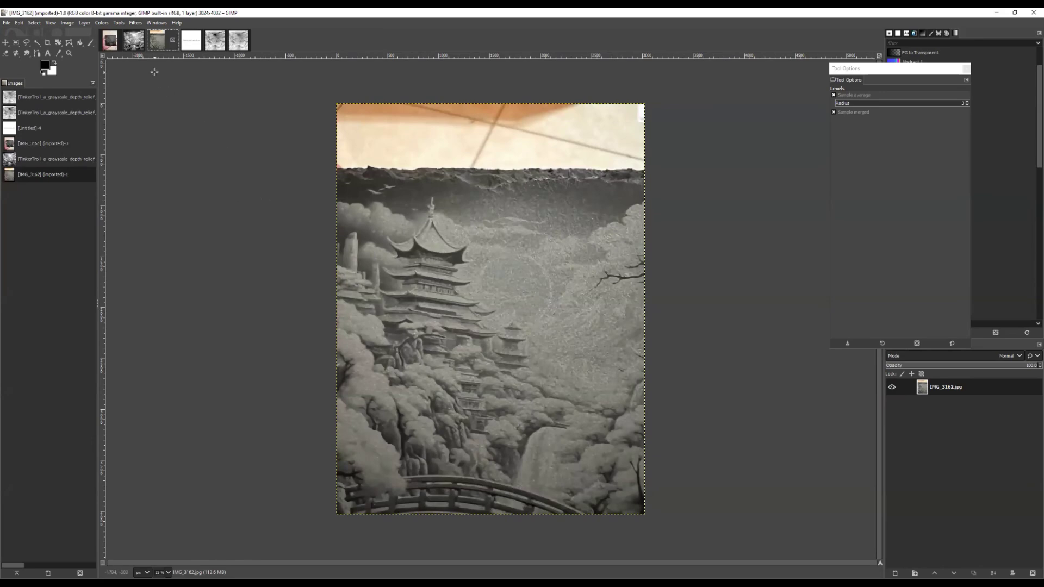
Step: Bring back the 4096×4096 grayscale Japanese landscape depth map
left_click(134, 41)
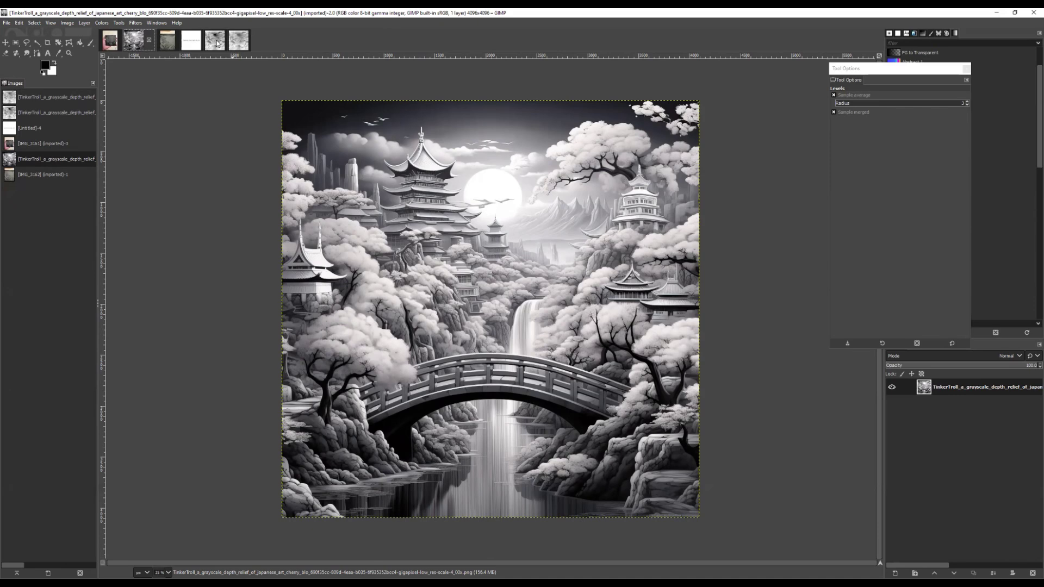
Step: Compare the darker and lighter 1682×1682 dithered versions, settling on the darker one
left_click(217, 43)
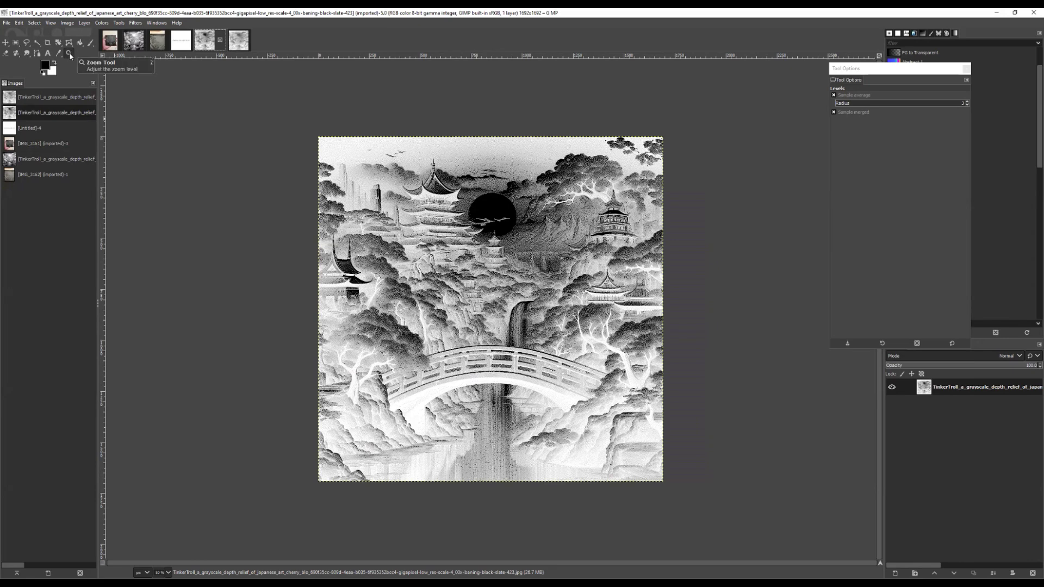
left_click(229, 40)
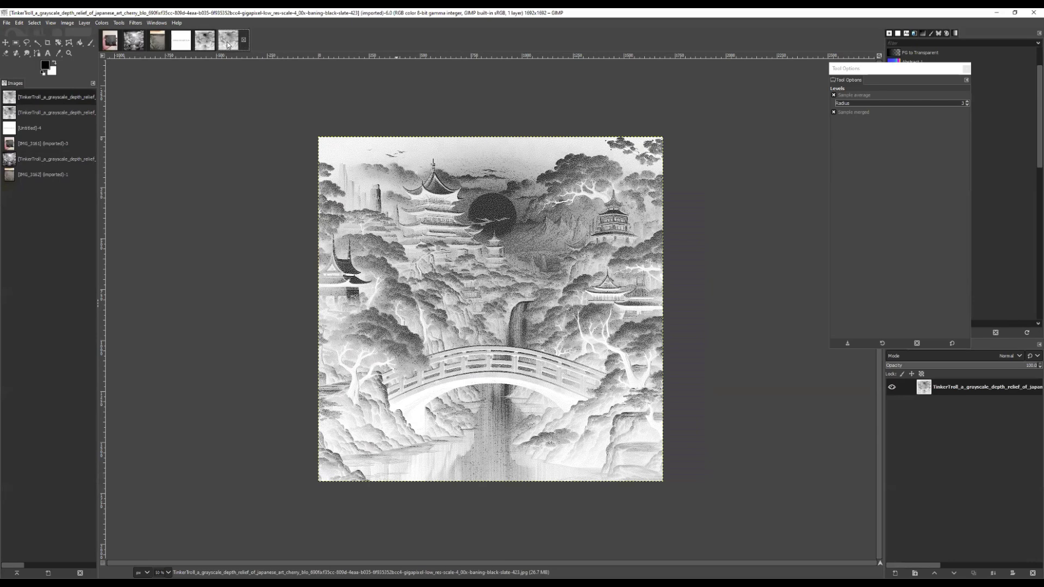
left_click(210, 41)
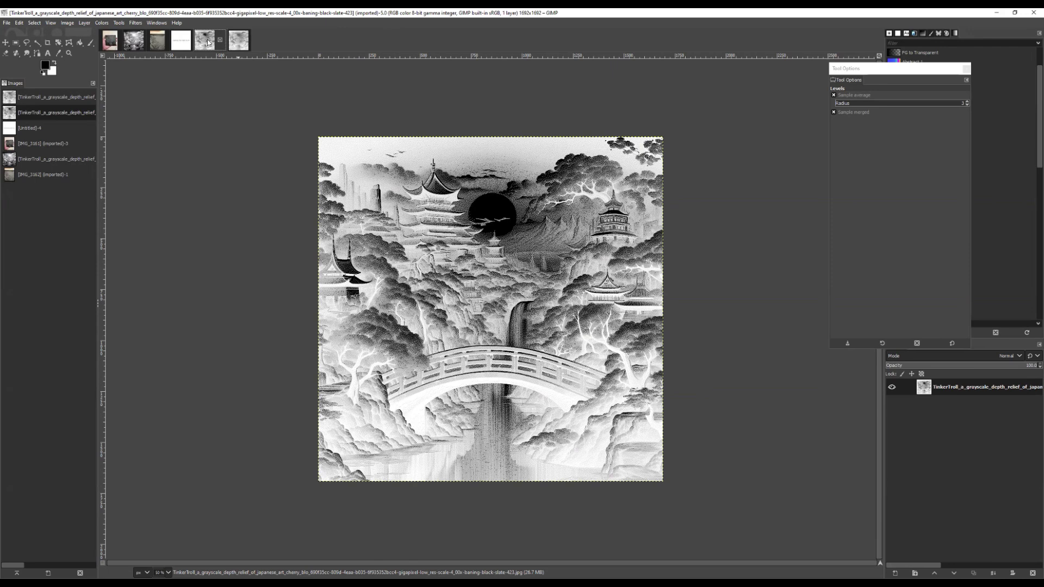
Step: Compare the darker and lighter dithered copies against the original relief, ending on the darker copy
left_click(243, 46)
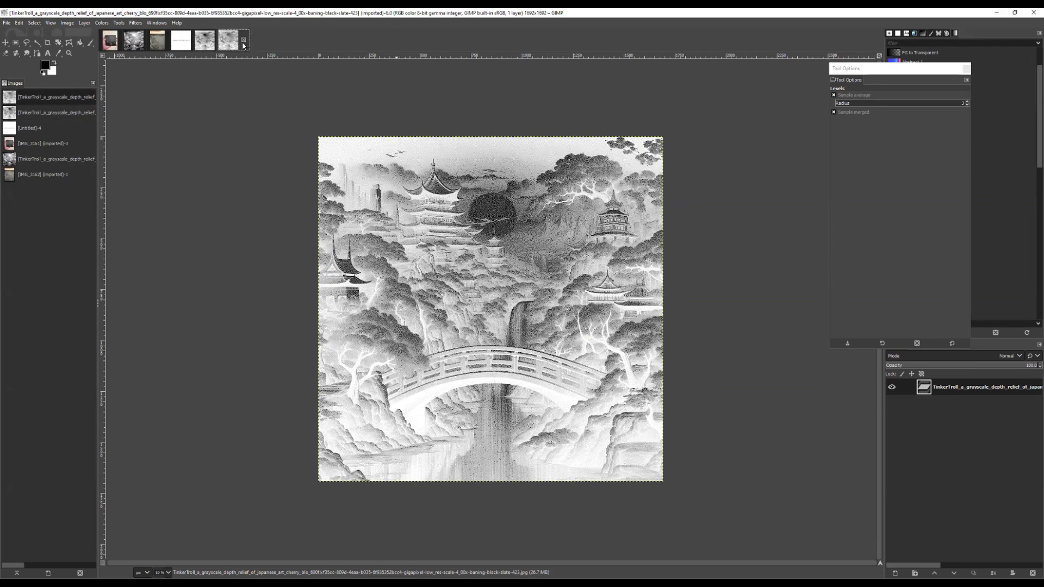
left_click(205, 44)
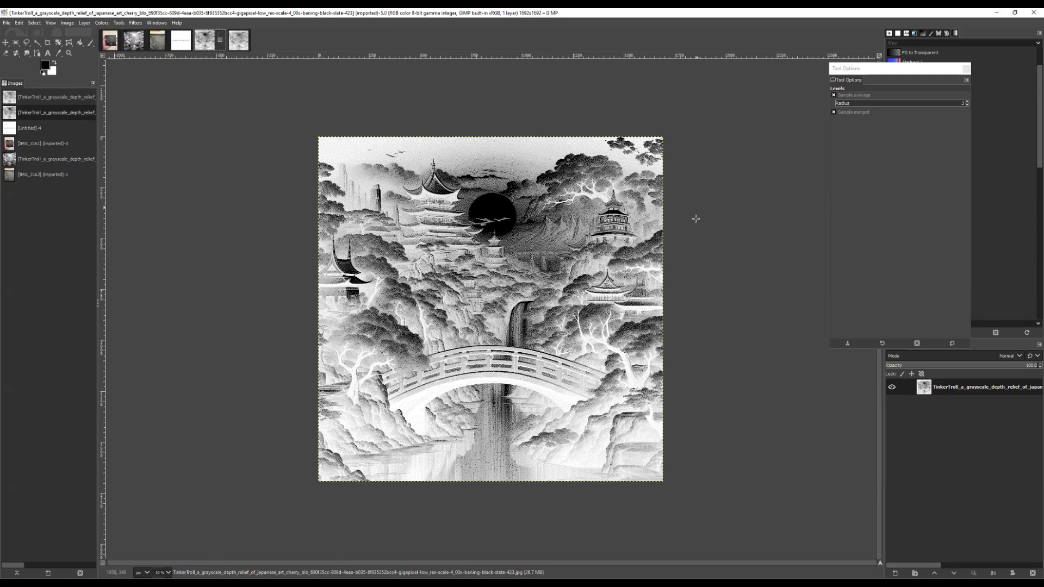
left_click(237, 46)
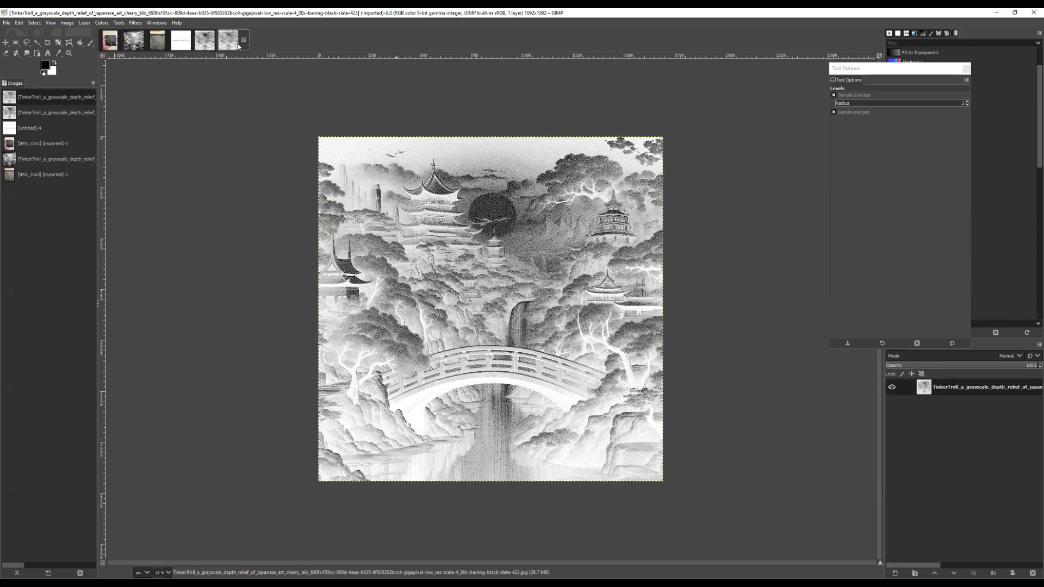
left_click(207, 45)
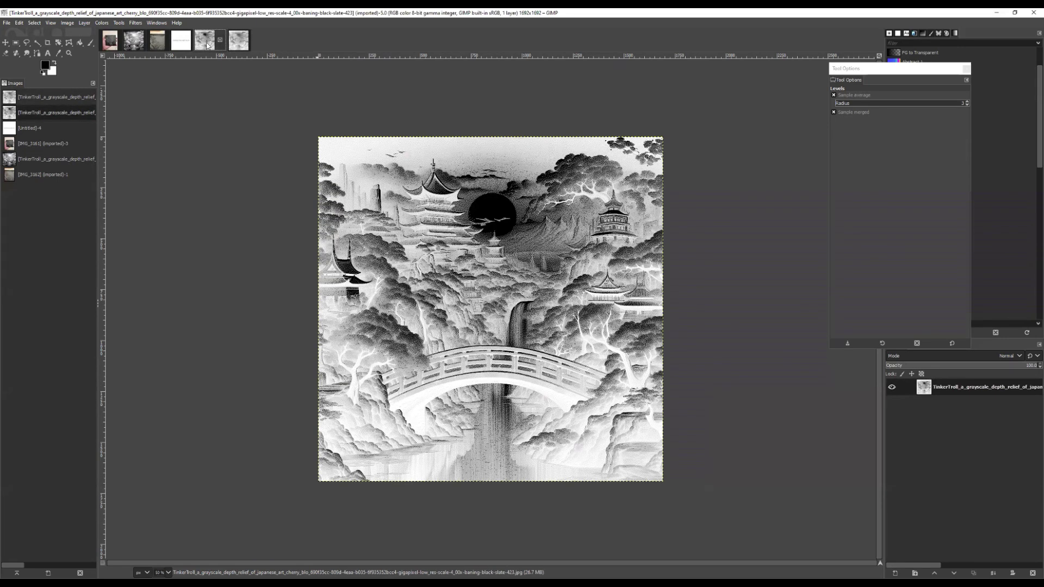
left_click(135, 44)
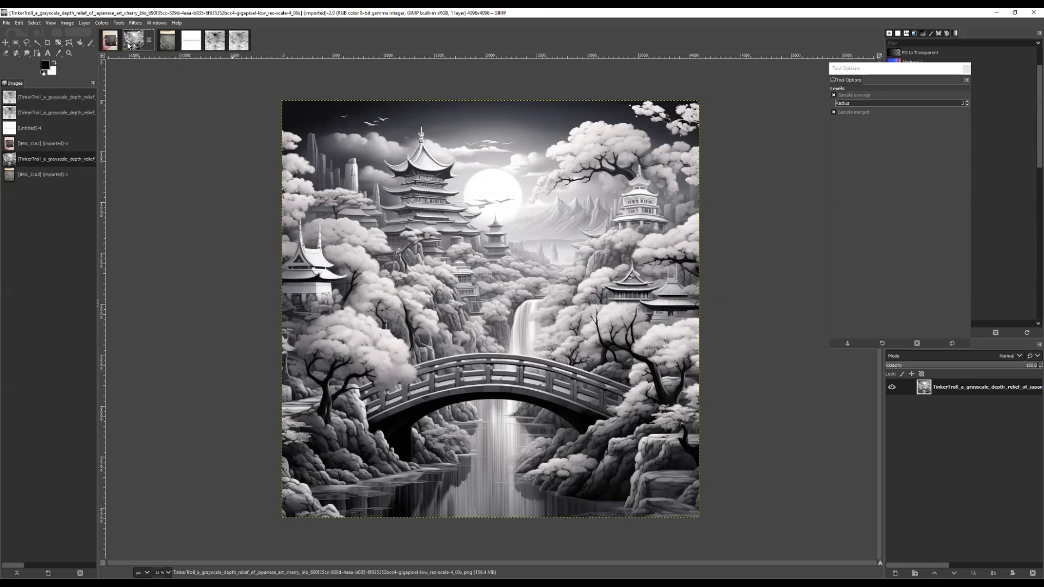
left_click(215, 43)
left_click(245, 45)
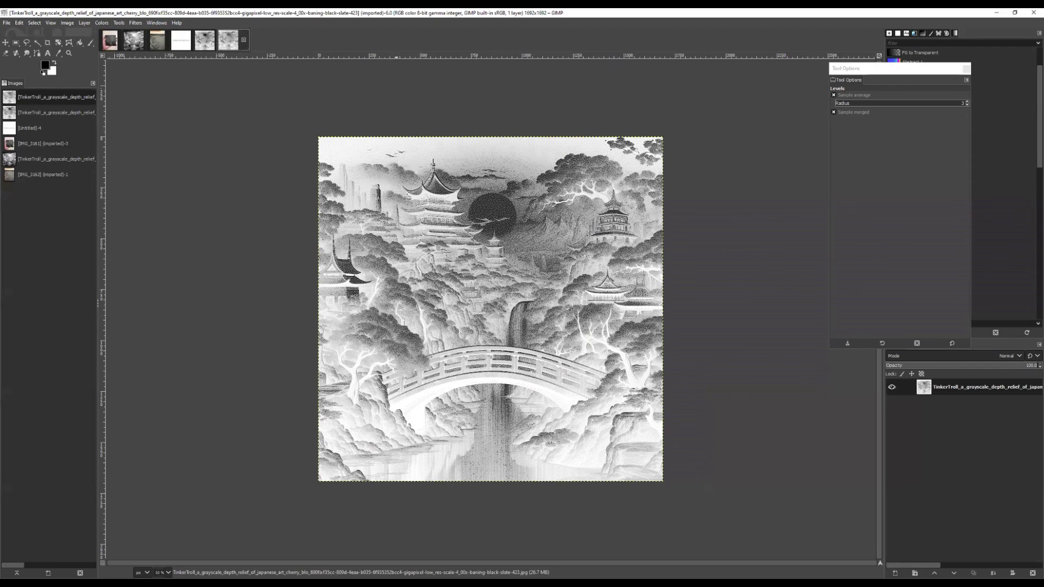
left_click(205, 40)
Step: Zoom in to 100% around the black sun with the Zoom tool
key("z")
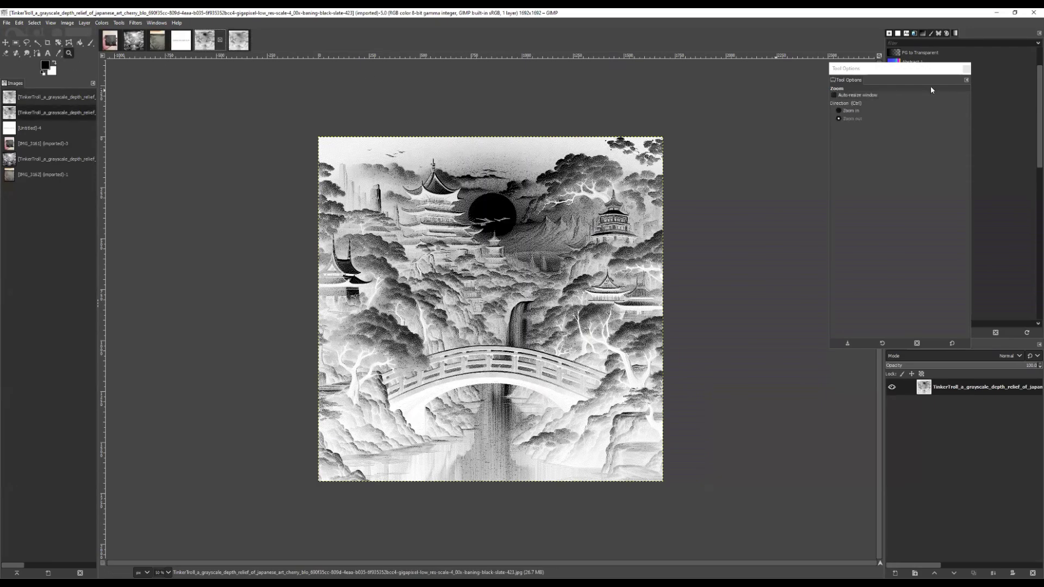
left_click(885, 112)
left_click(479, 224)
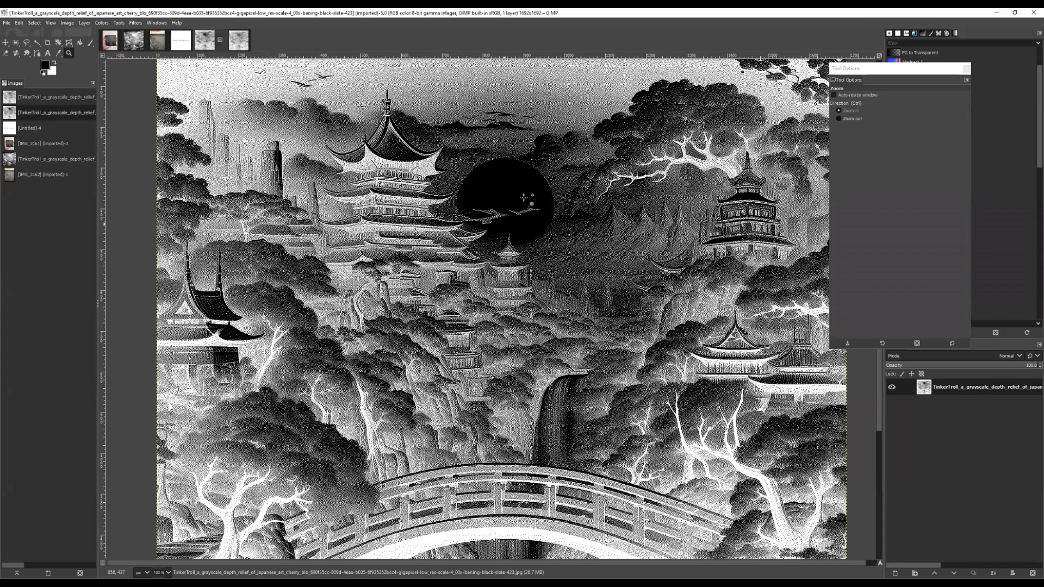
Step: Pan around the 100% dithered view, then bring up the IMG_3162 slate photo
scroll(549, 199, "up", 1)
scroll(550, 199, "left", 1)
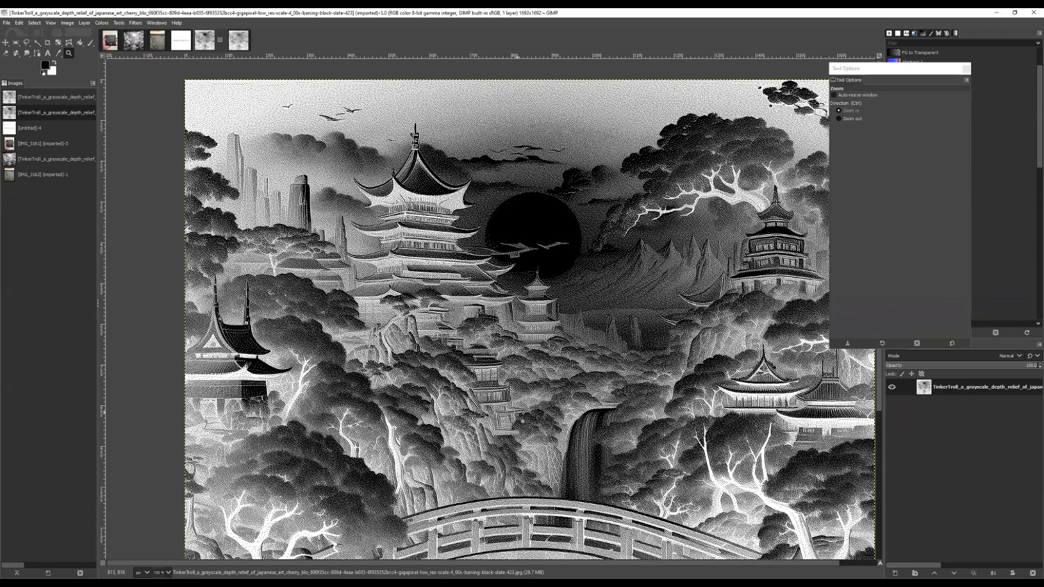
scroll(490, 245, "down", 1)
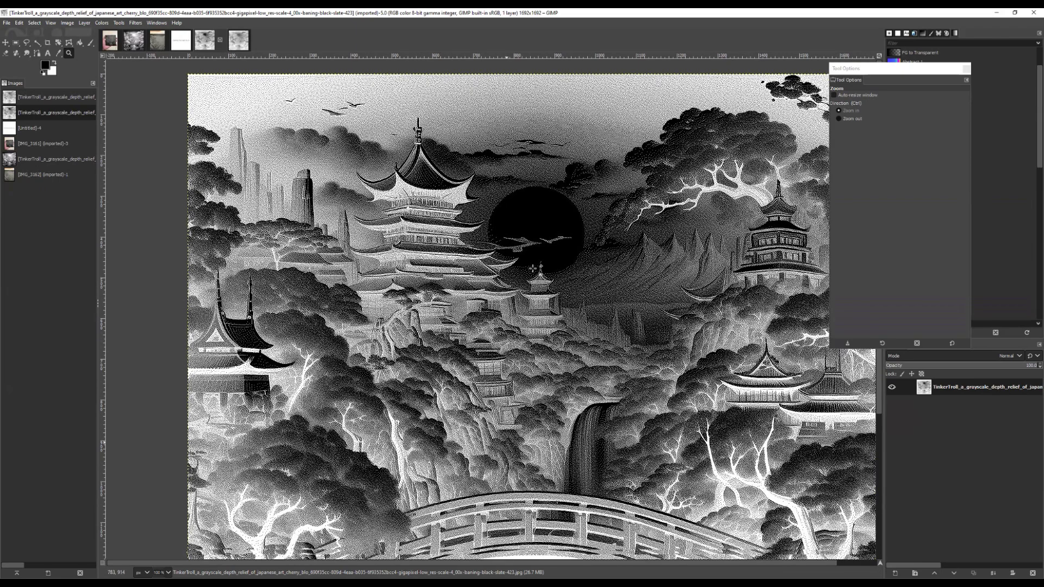
scroll(550, 449, "up", 2)
scroll(549, 449, "right", 2)
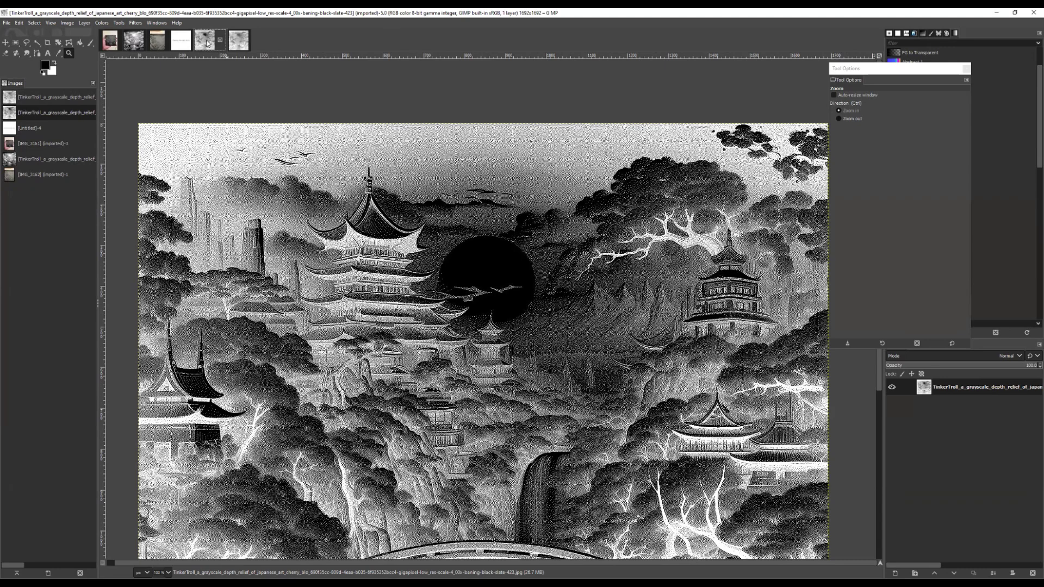
left_click(153, 40)
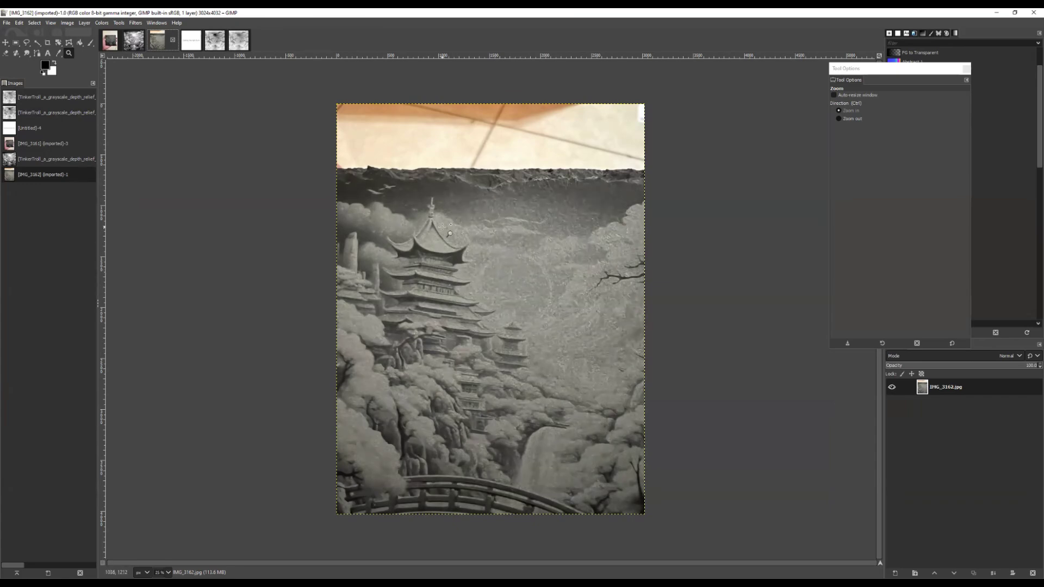
Step: Display the lighter (imported)-6.0 dithered landscape copy
left_click(215, 42)
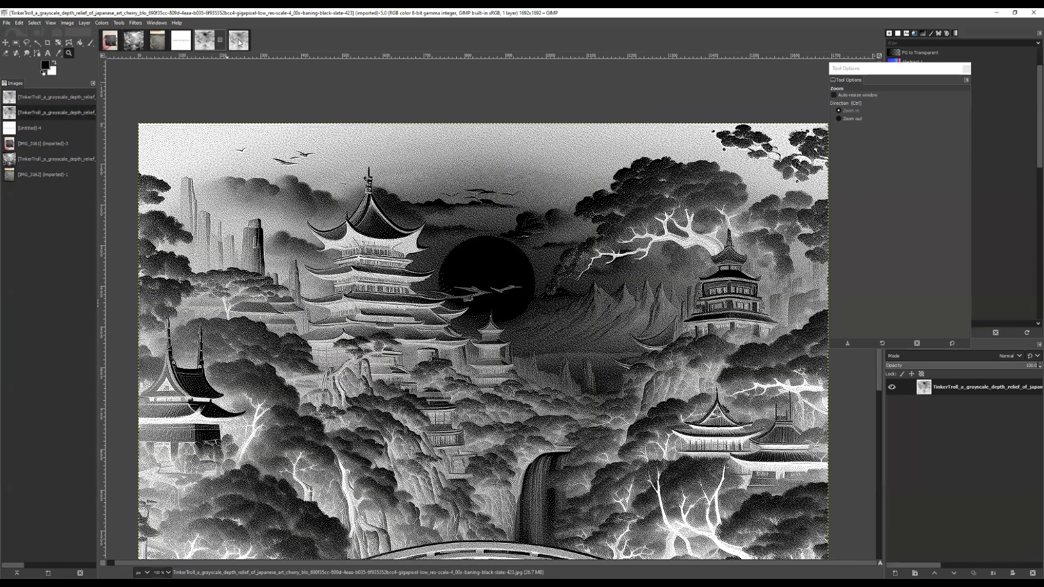
left_click(239, 41)
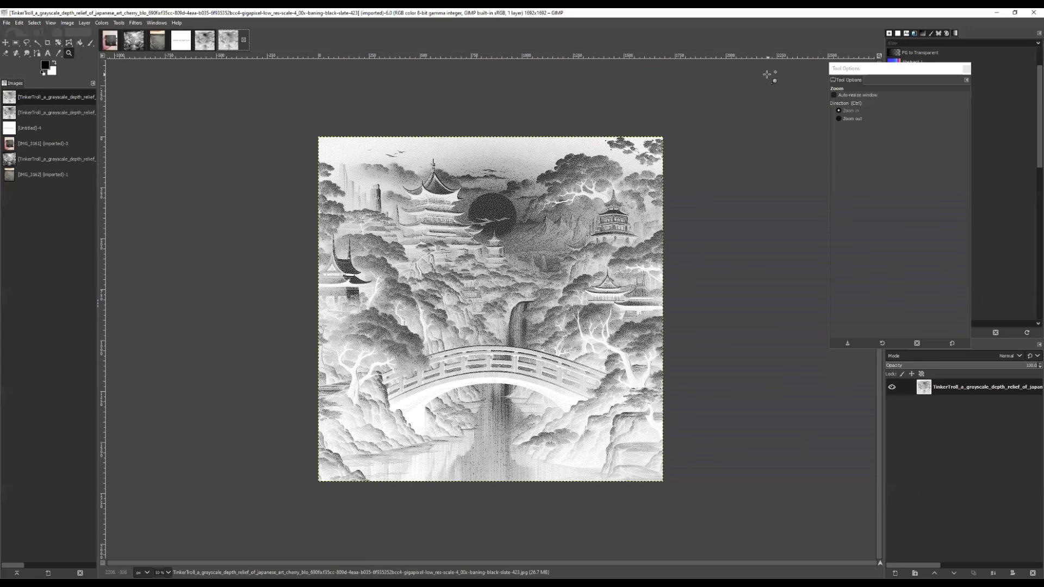
left_click(497, 199)
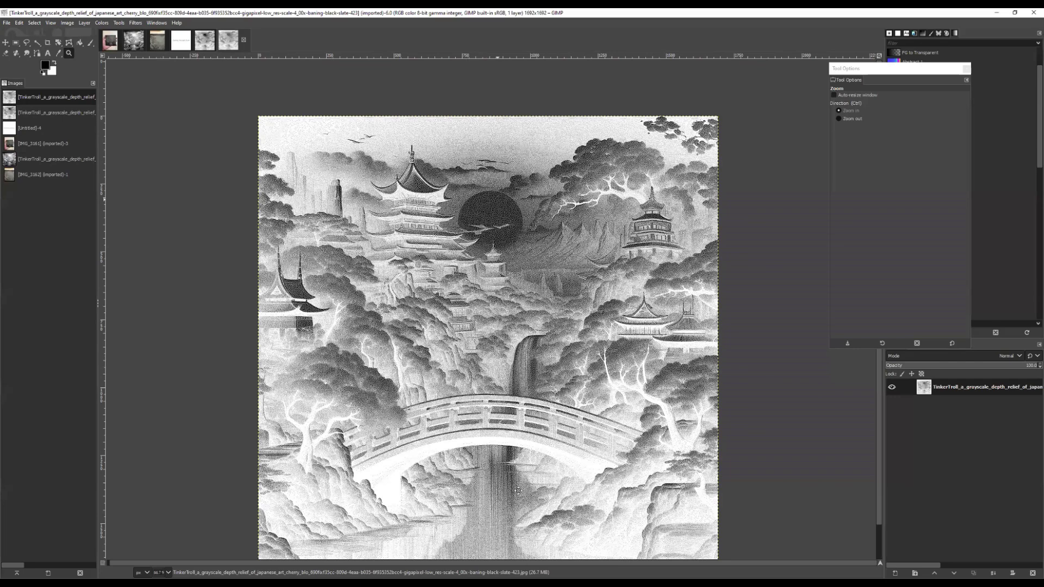
left_click(519, 268)
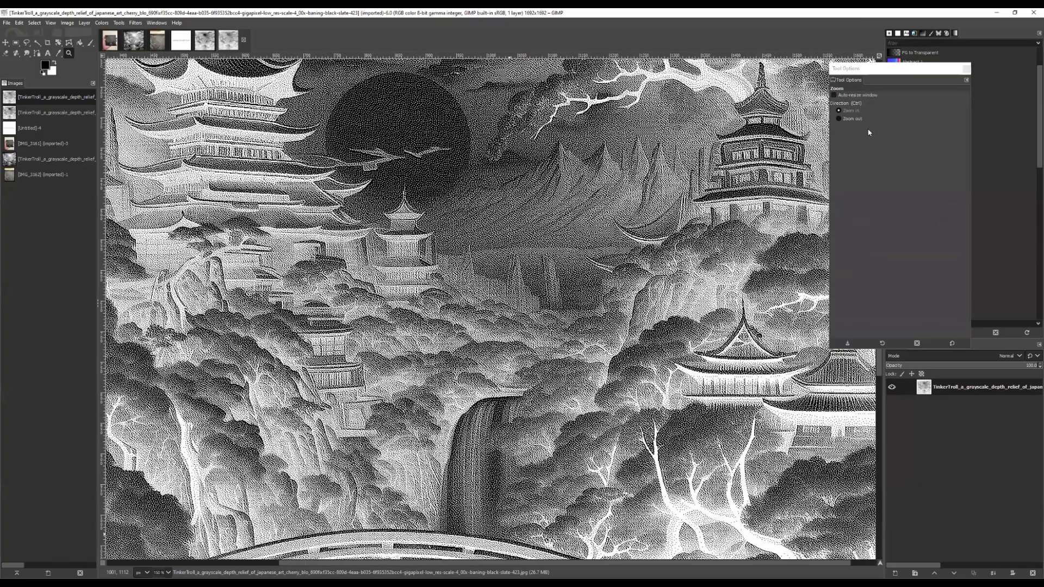
left_click(839, 118)
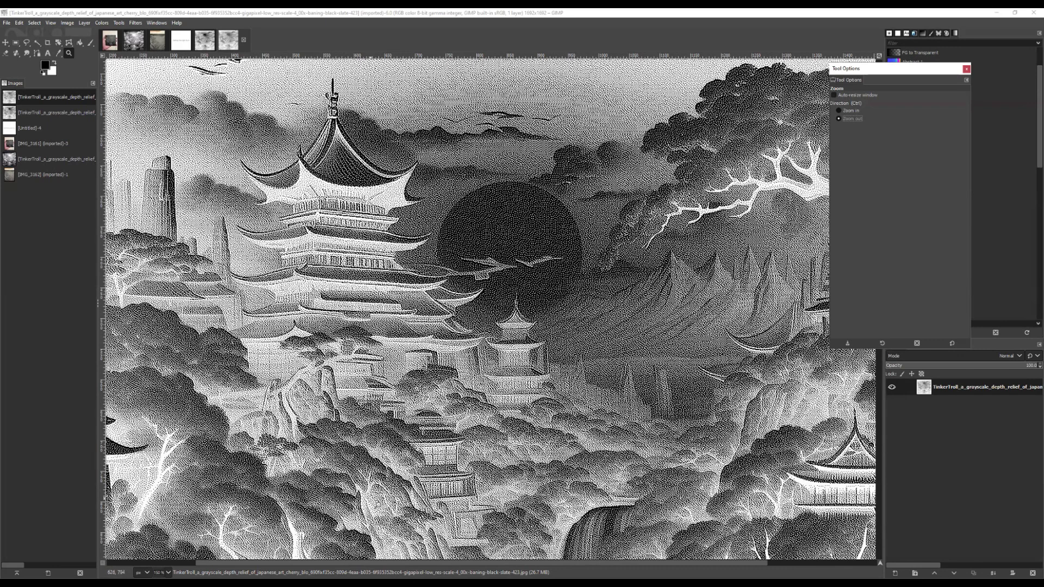
scroll(489, 265, "down", 5)
scroll(490, 265, "left", 2)
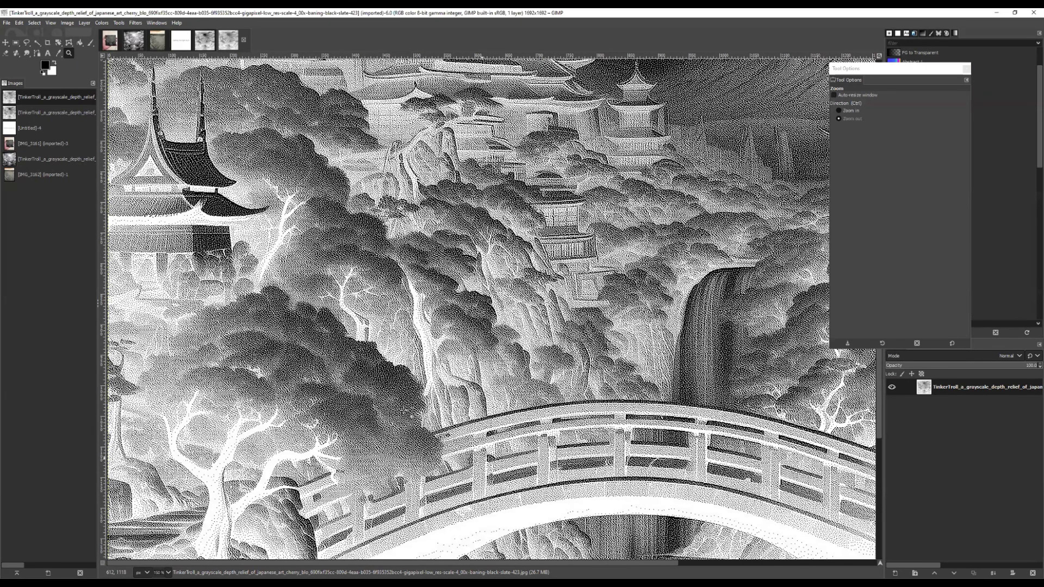
scroll(387, 405, "up", 4)
scroll(387, 405, "right", 4)
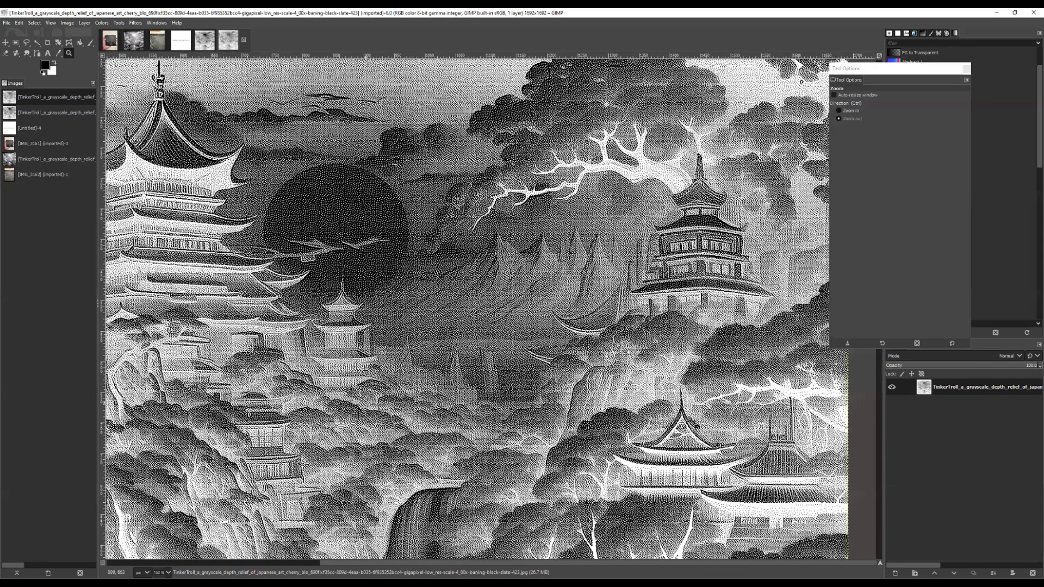
left_click(625, 350)
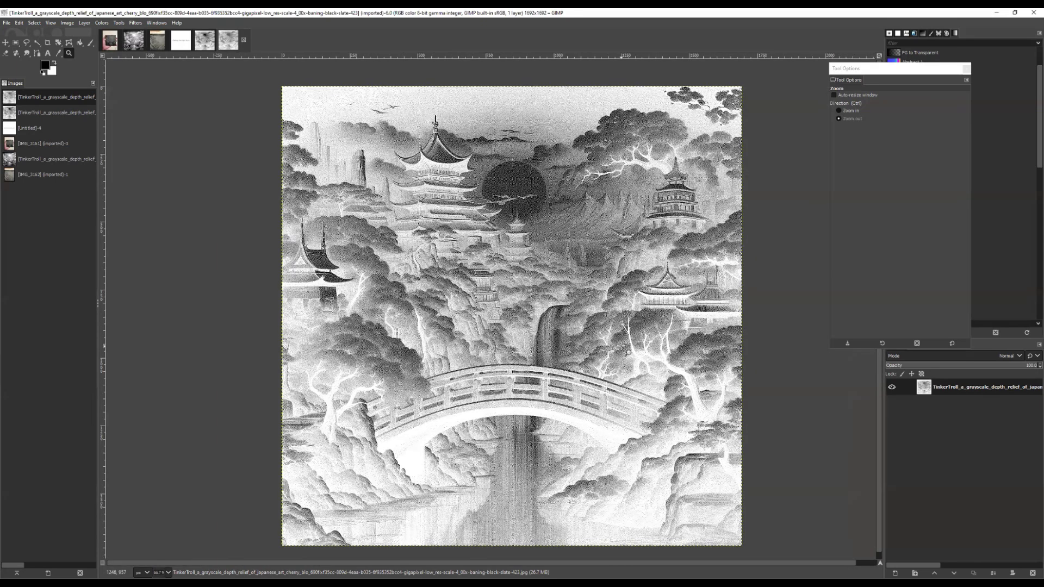